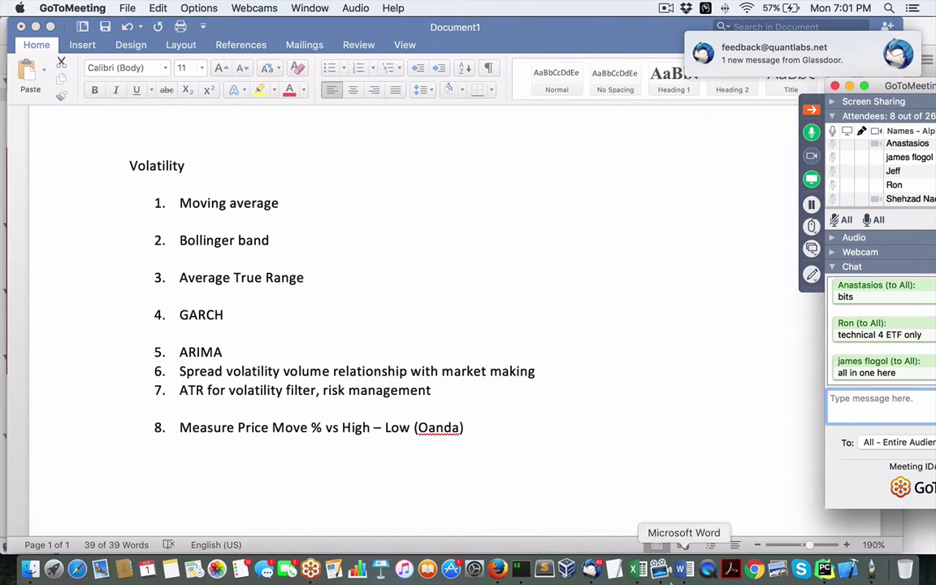
# Step: Quit Thunderbird from the Dock so its new-message notification stops covering the Volatility list
pyautogui.rightClick(592, 573)
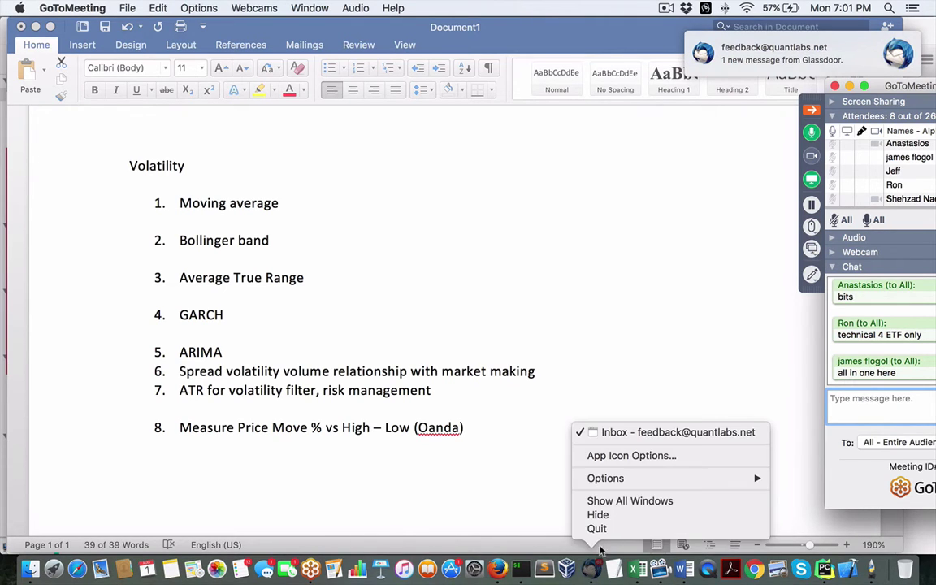
pyautogui.click(592, 528)
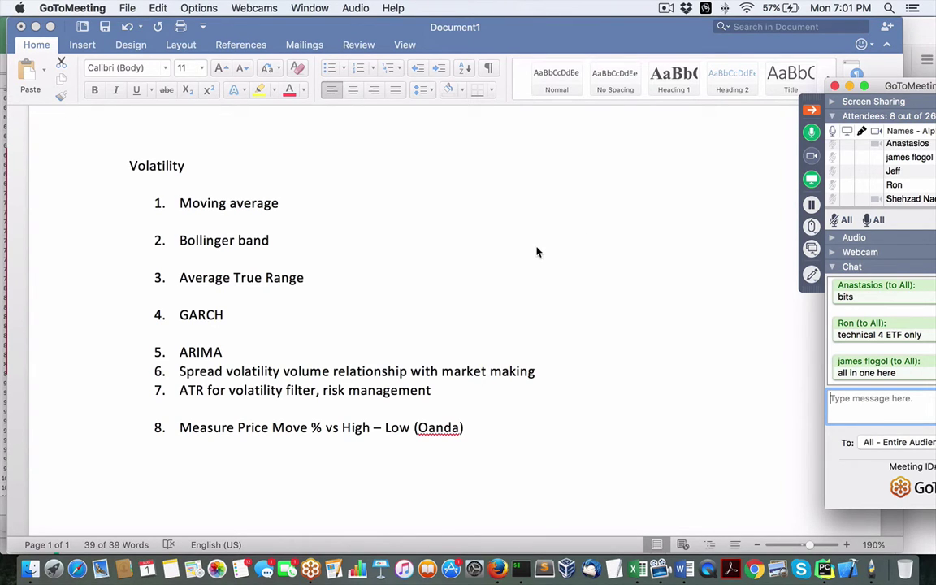
# Step: Open a new Firefox tab and load the youtube.com home page
pyautogui.click(497, 571)
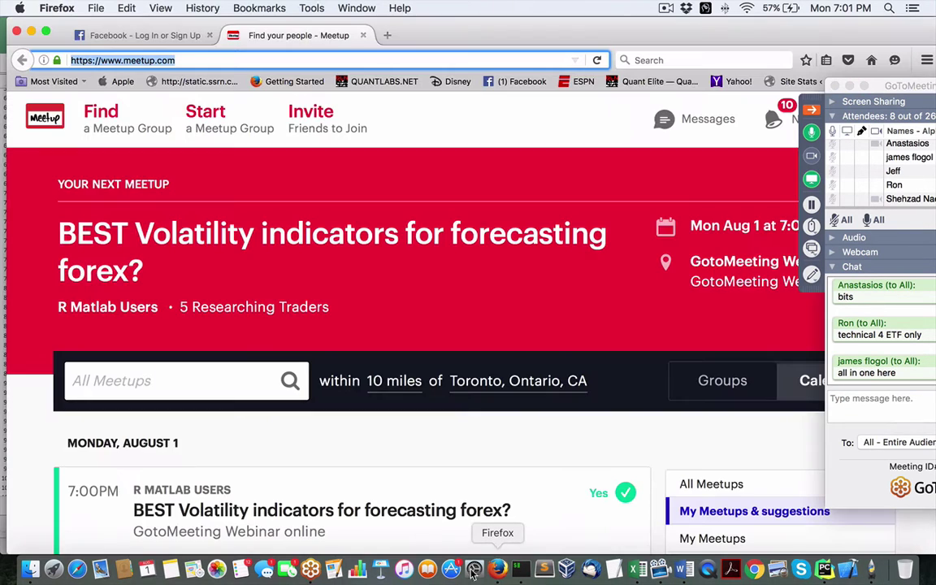
pyautogui.click(387, 35)
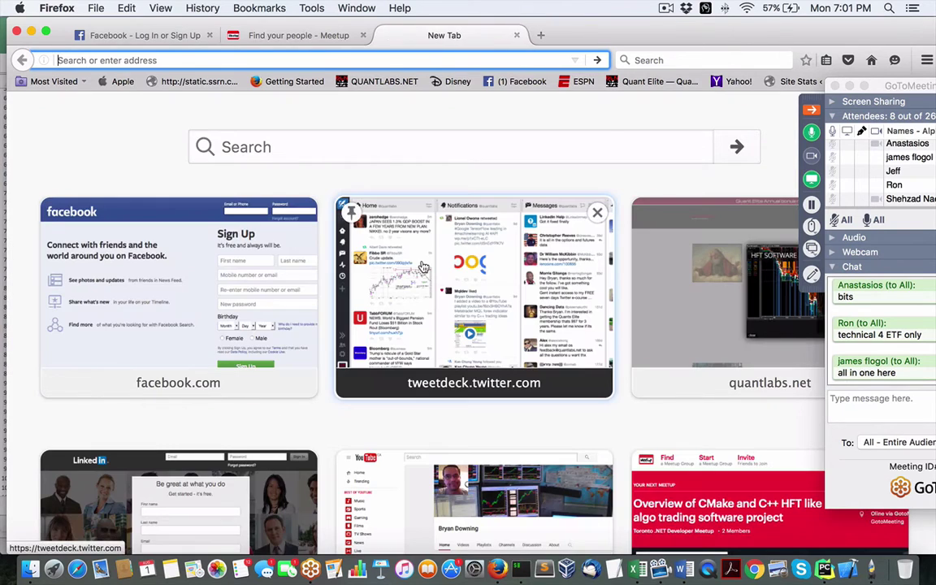
pyautogui.write('youtube.com/quantlabs')
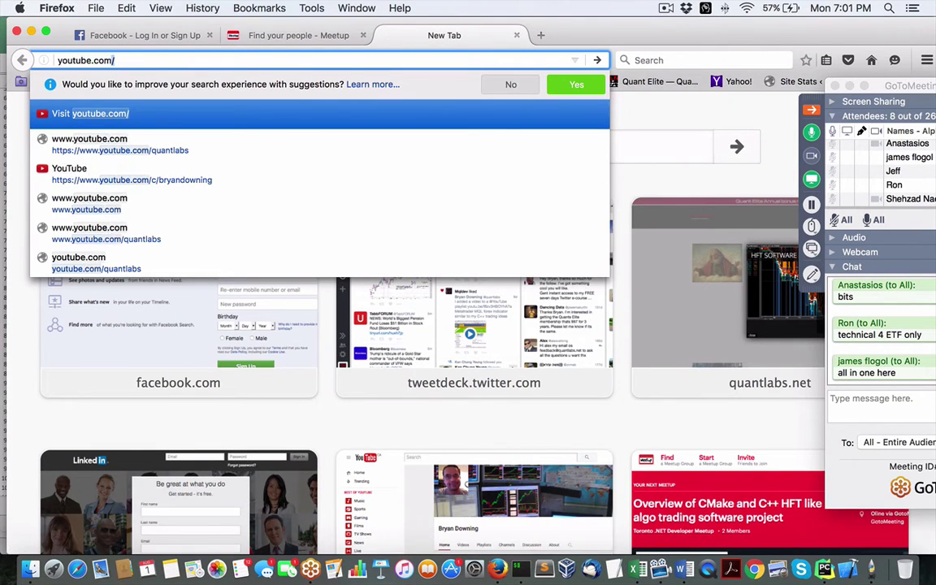
pyautogui.press('BackSpace')
pyautogui.press('BackSpace')
pyautogui.press('BackSpace')
pyautogui.press('BackSpace')
pyautogui.press('BackSpace')
pyautogui.press('BackSpace')
pyautogui.press('BackSpace')
pyautogui.press('BackSpace')
pyautogui.press('BackSpace')
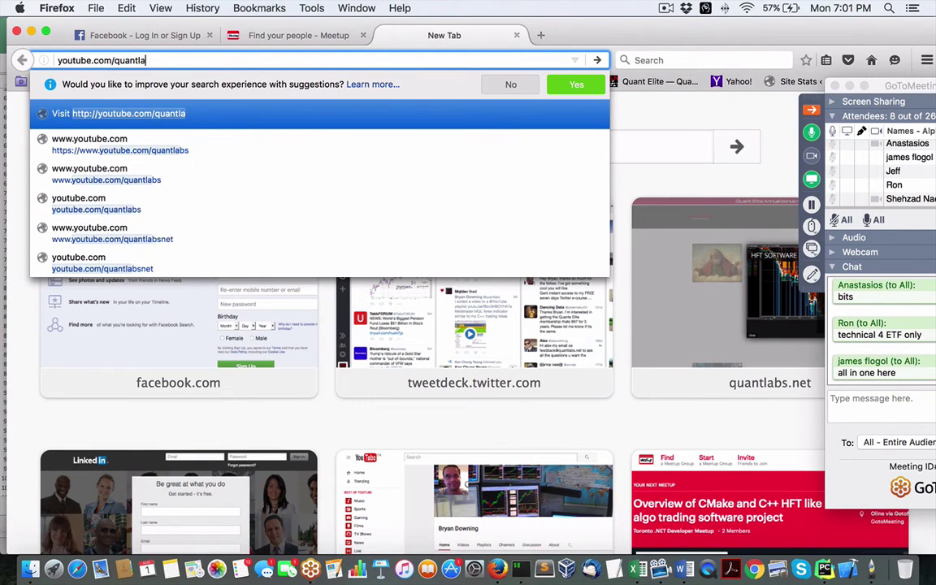
pyautogui.press('Return')
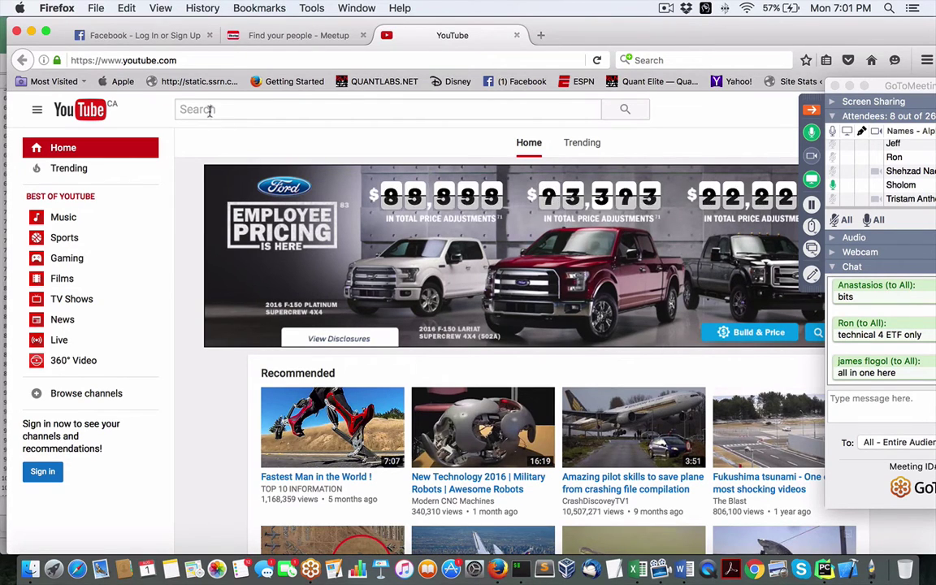
# Step: Search YouTube for 'analytical kinetics' and open the Analytical Kinetics channel with 45 videos
pyautogui.write('analyric')
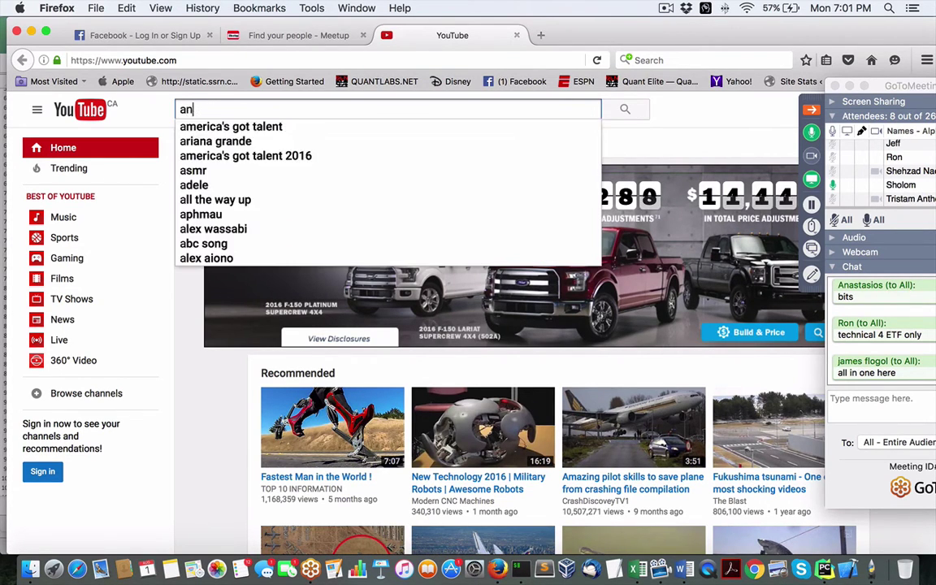
pyautogui.press('BackSpace')
pyautogui.press('BackSpace')
pyautogui.press('BackSpace')
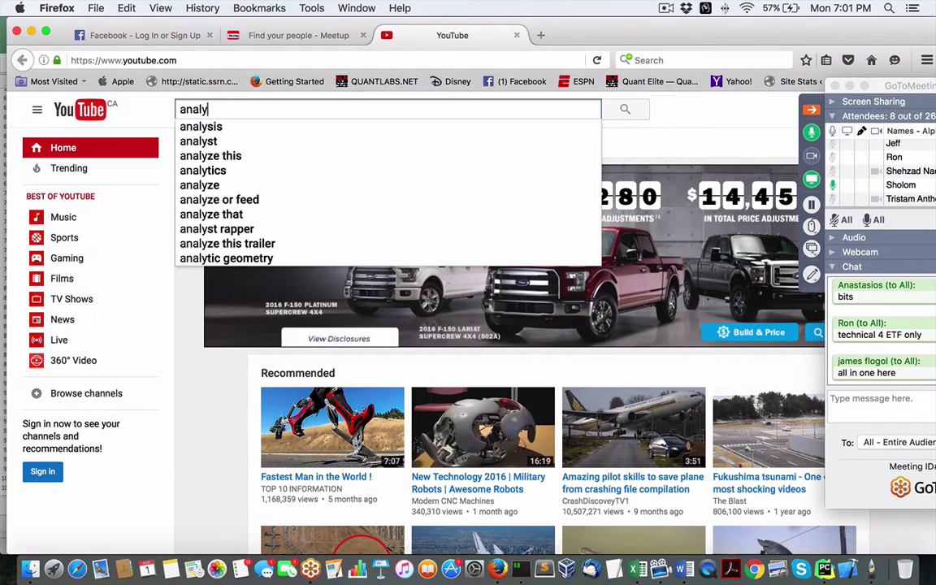
pyautogui.write('tical ')
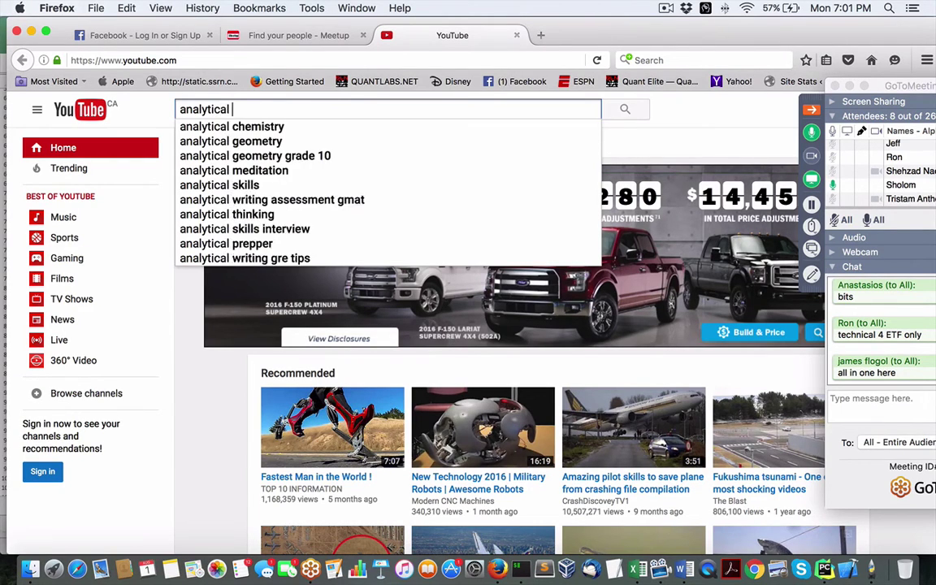
pyautogui.write('kinetics')
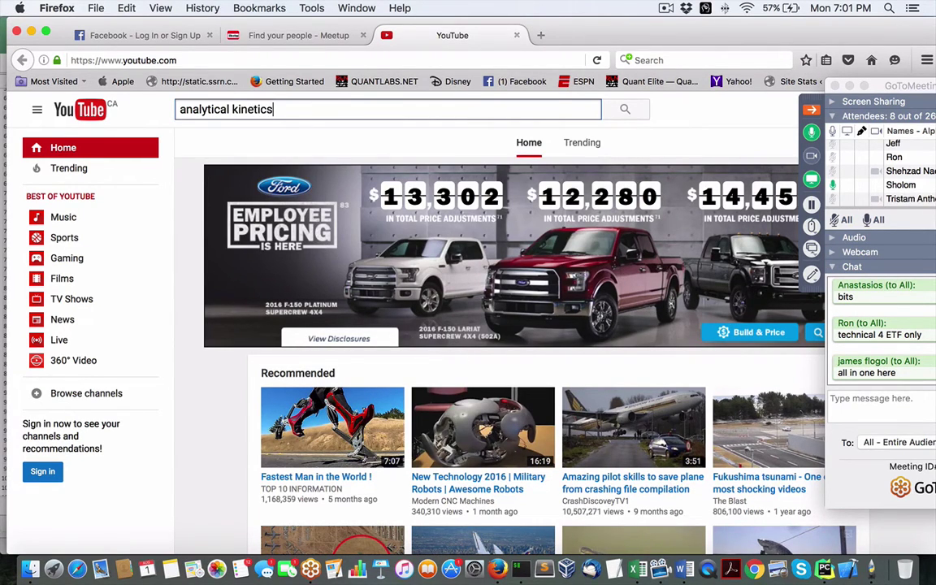
pyautogui.press('Return')
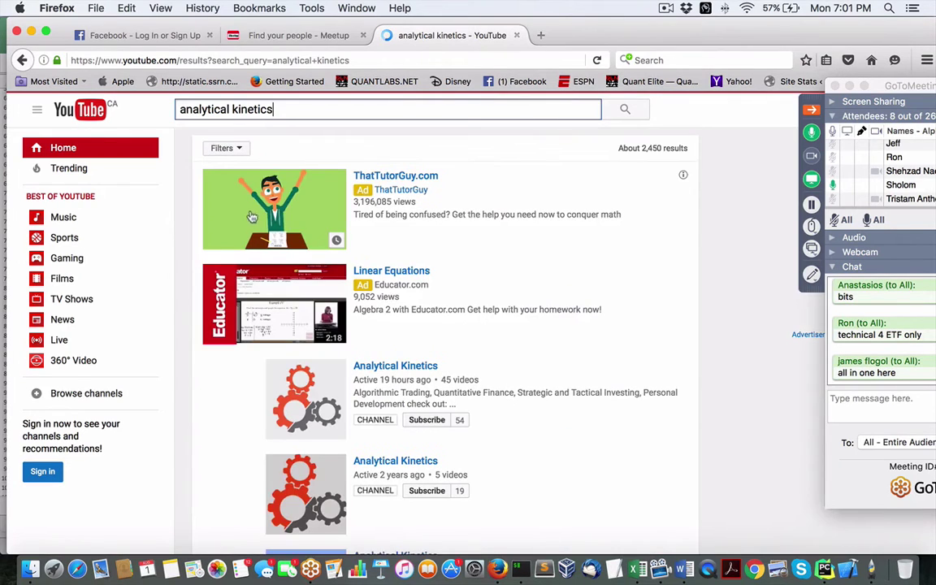
pyautogui.scroll(-1, 340, 338)
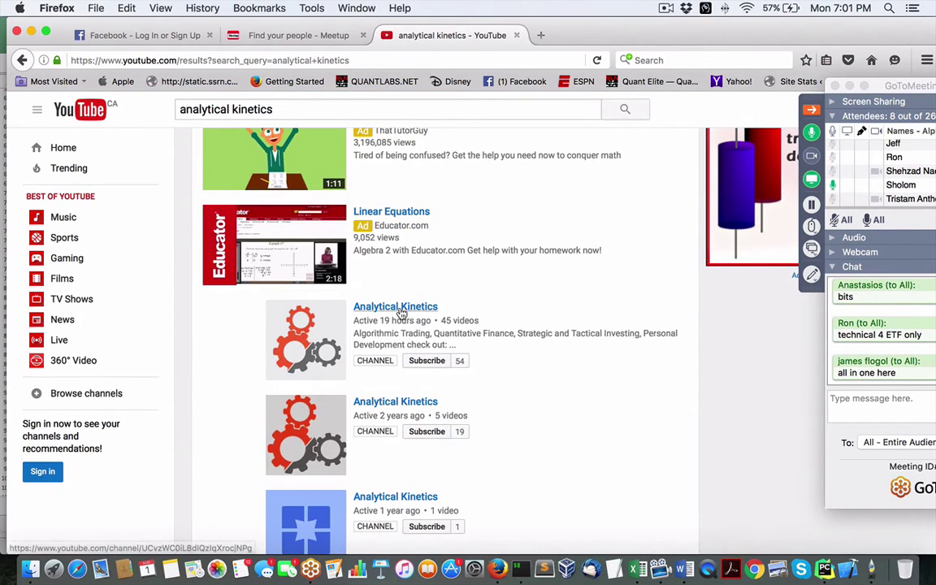
pyautogui.click(398, 307)
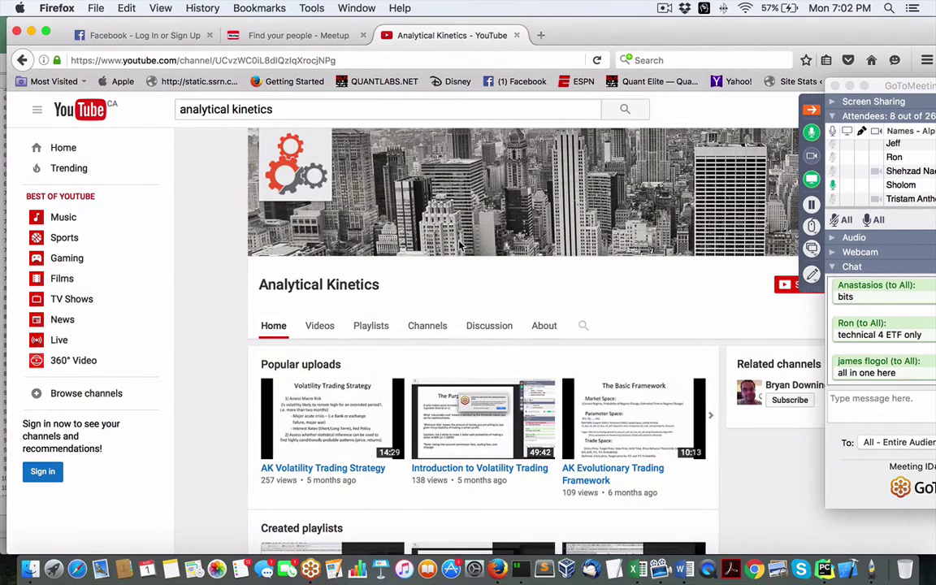
# Step: Copy the Analytical Kinetics channel URL and send it to all attendees in the GoToMeeting chat
pyautogui.click(247, 60)
pyautogui.press('super+c')
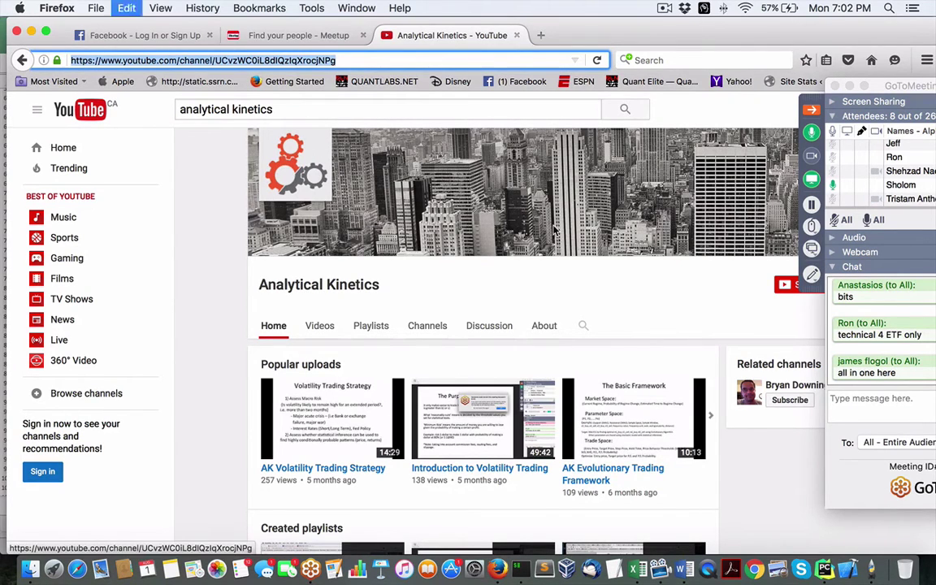
pyautogui.click(848, 402)
pyautogui.press('super+v')
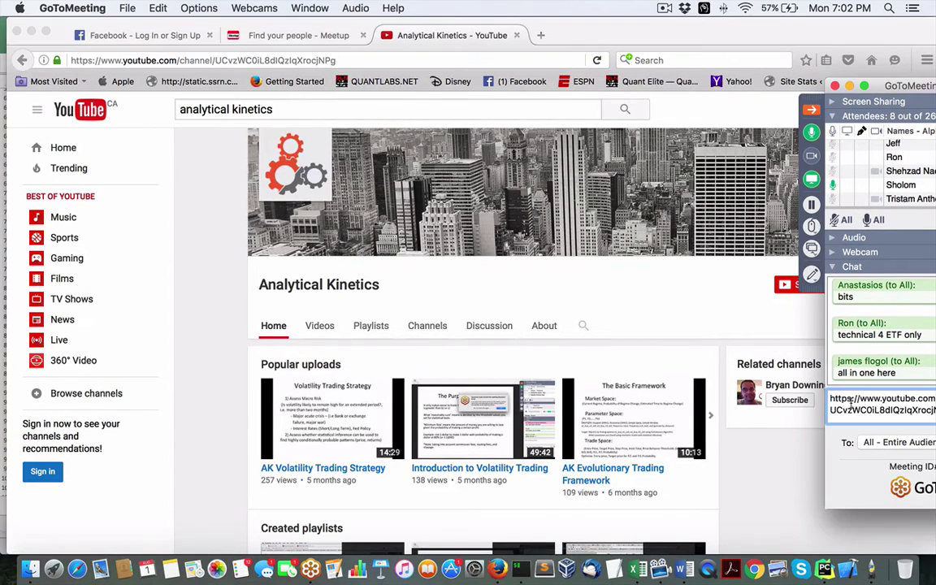
pyautogui.press('Return')
pyautogui.scroll(-5, 561, 267)
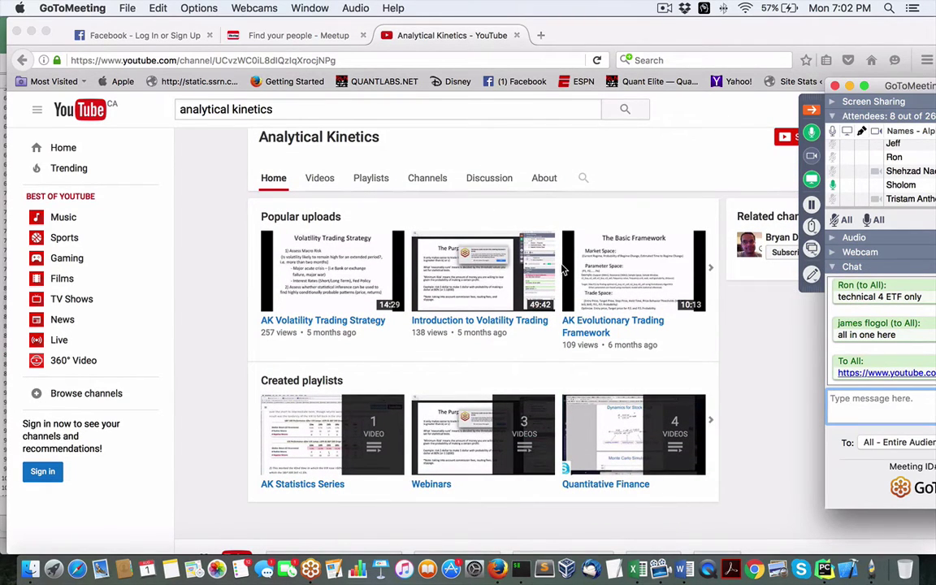
pyautogui.scroll(3, 868, 179)
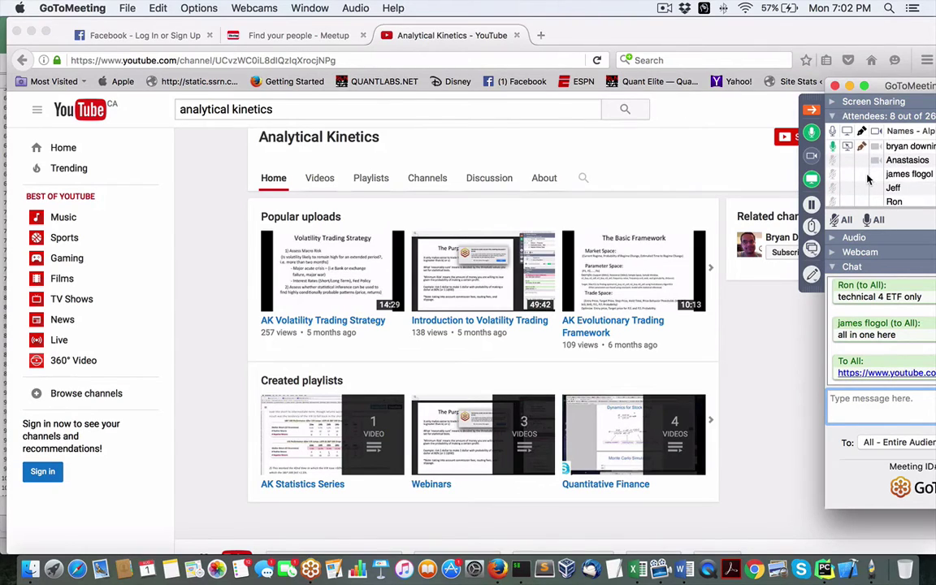
pyautogui.scroll(-3, 868, 179)
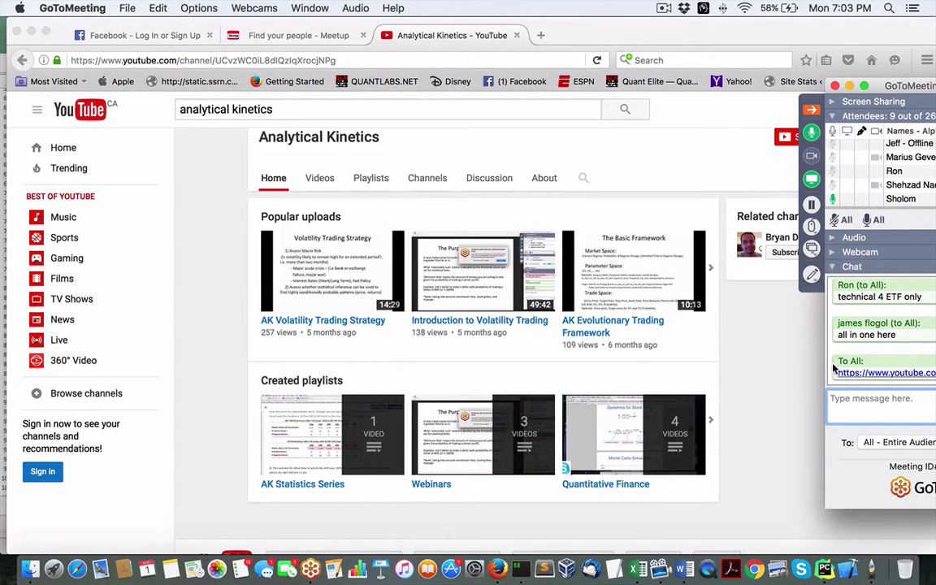
pyautogui.scroll(-1, 853, 192)
pyautogui.scroll(4, 852, 192)
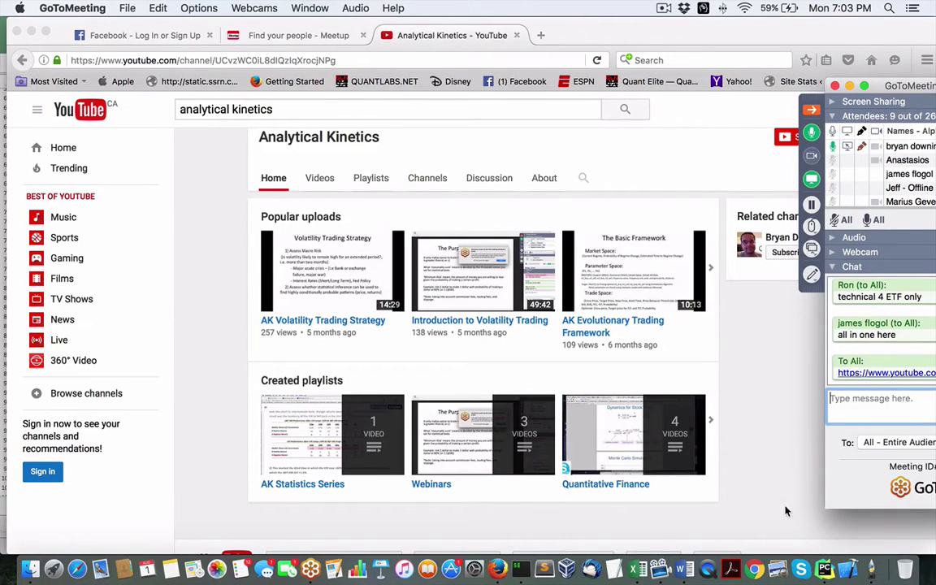
# Step: Bring the Volatility document forward and highlight items 2 through 8 of the list
pyautogui.click(691, 573)
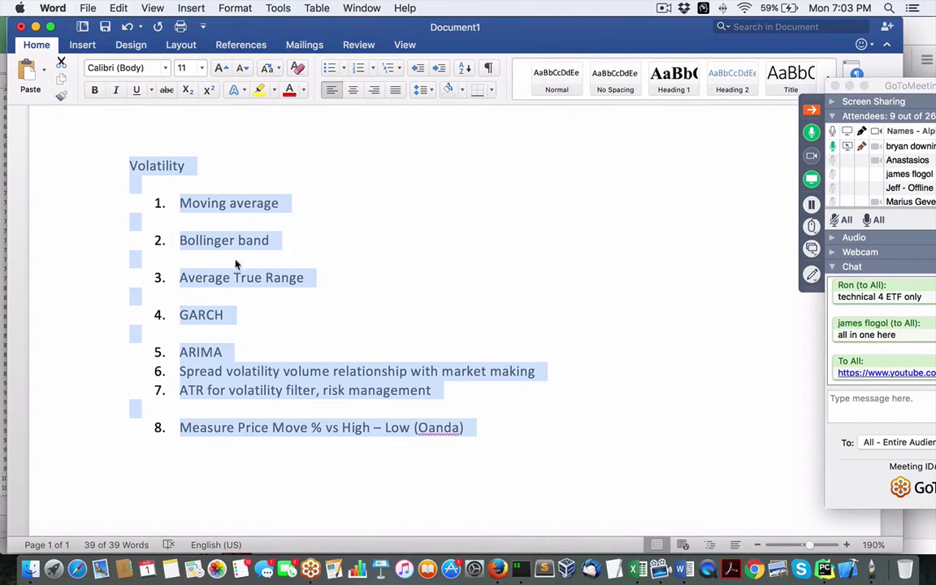
pyautogui.click(188, 208)
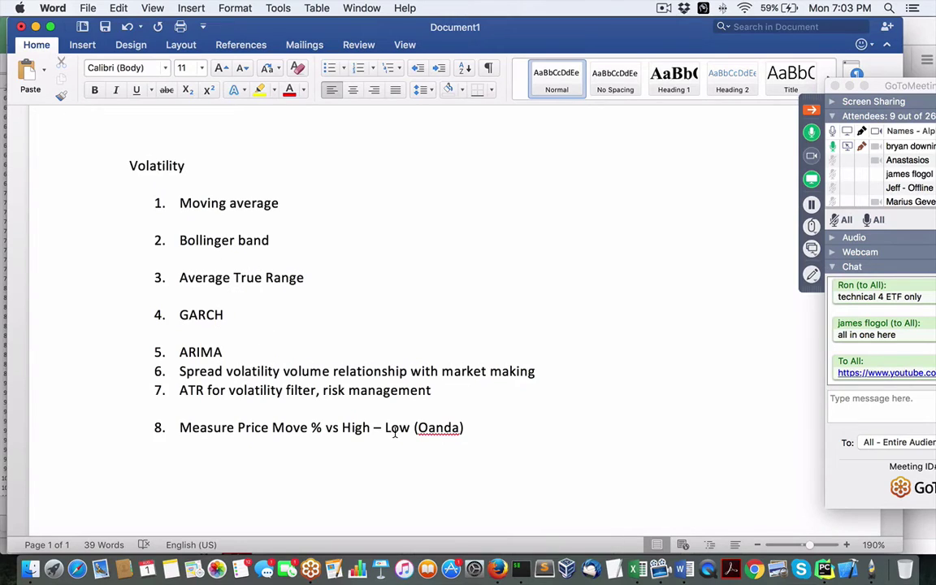
pyautogui.click(481, 432)
pyautogui.moveTo(481, 432); pyautogui.dragTo(129, 213)
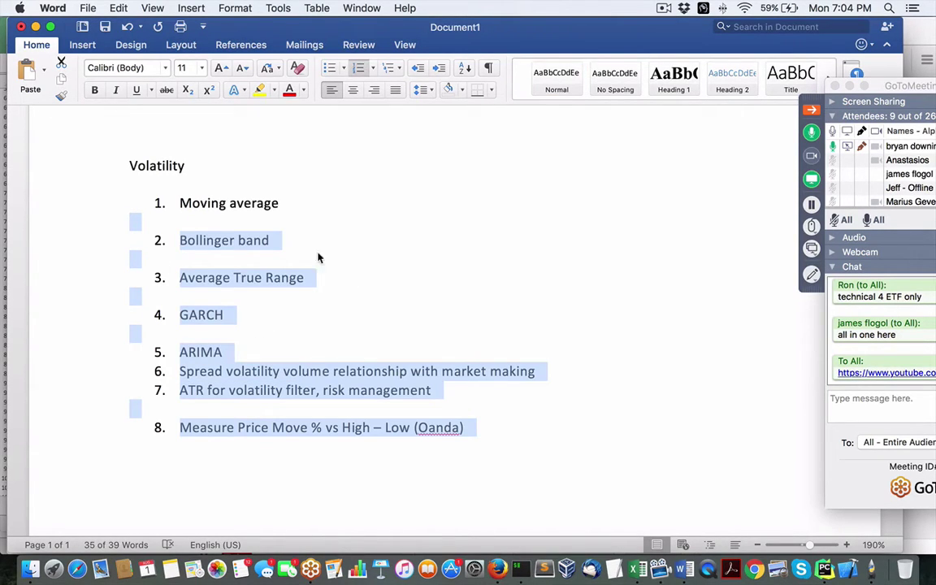
pyautogui.click(201, 202)
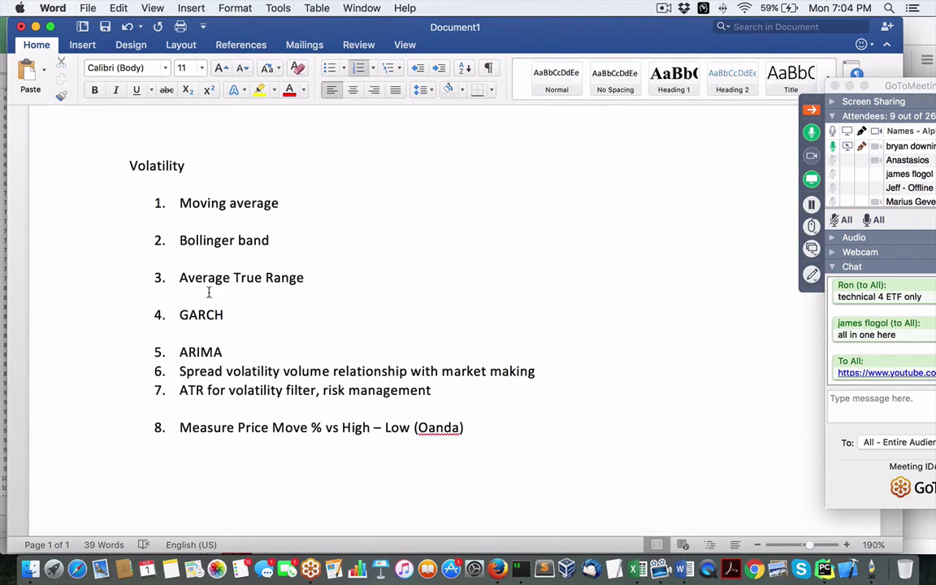
pyautogui.scroll(1, 209, 280)
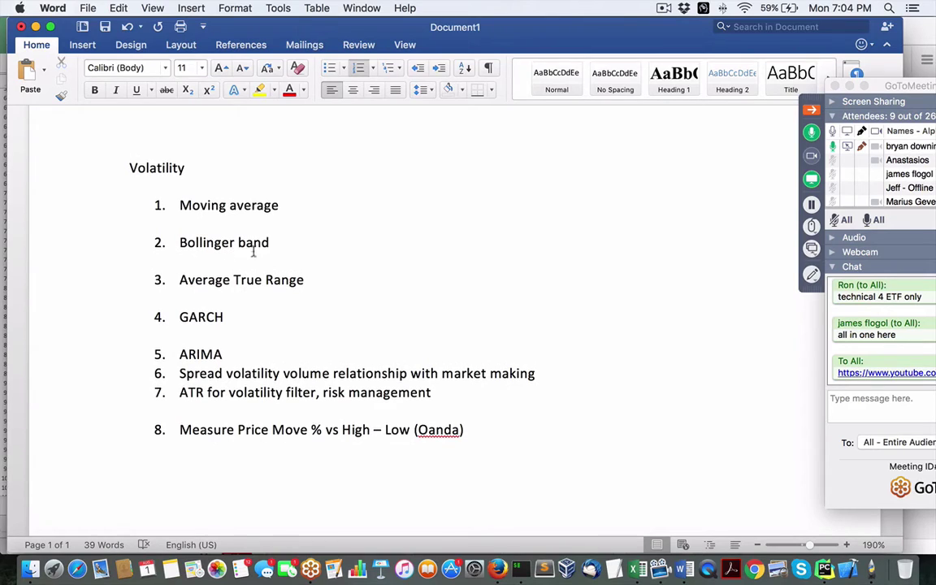
pyautogui.scroll(-1, 318, 229)
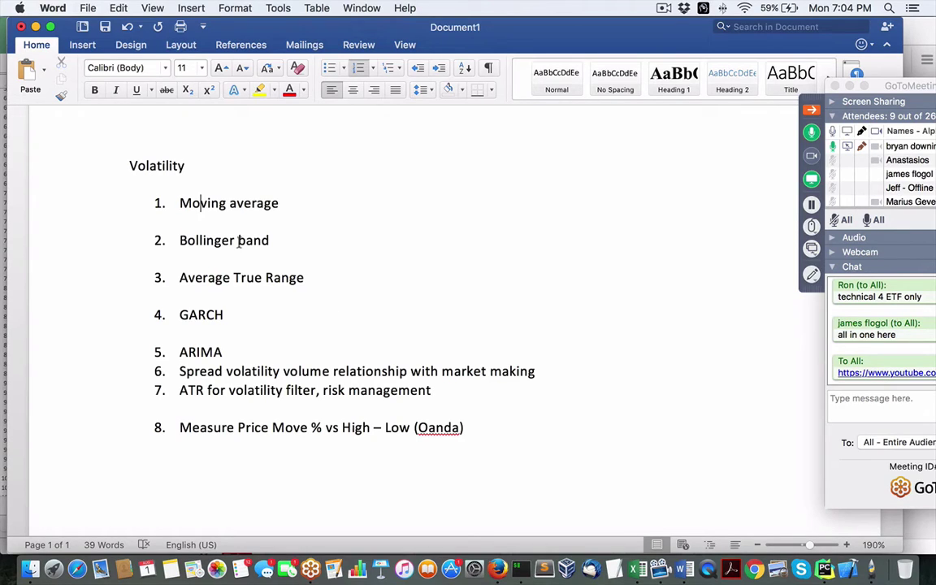
# Step: Highlight the Moving average line in the Volatility list, then return to the meeting chat box
pyautogui.moveTo(180, 203); pyautogui.dragTo(289, 205)
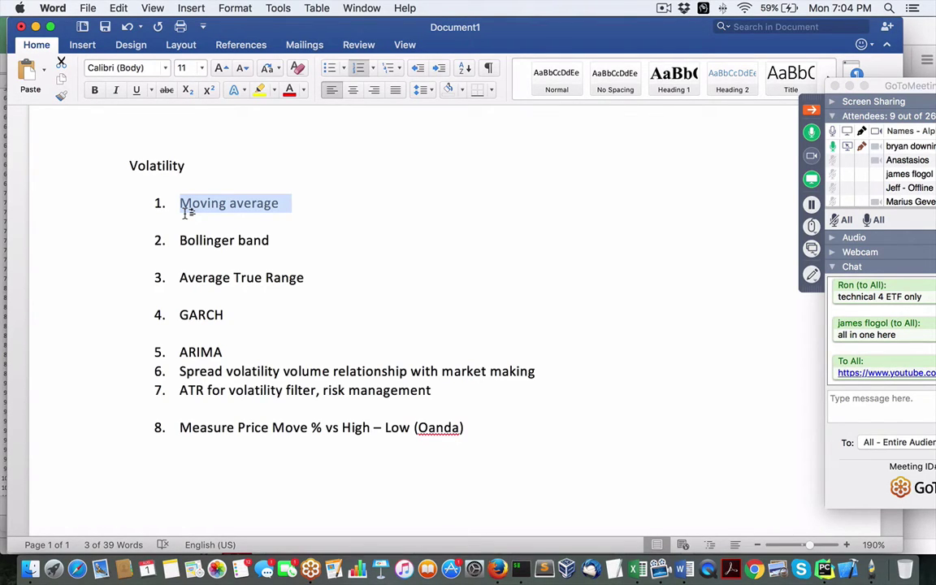
pyautogui.scroll(1, 185, 213)
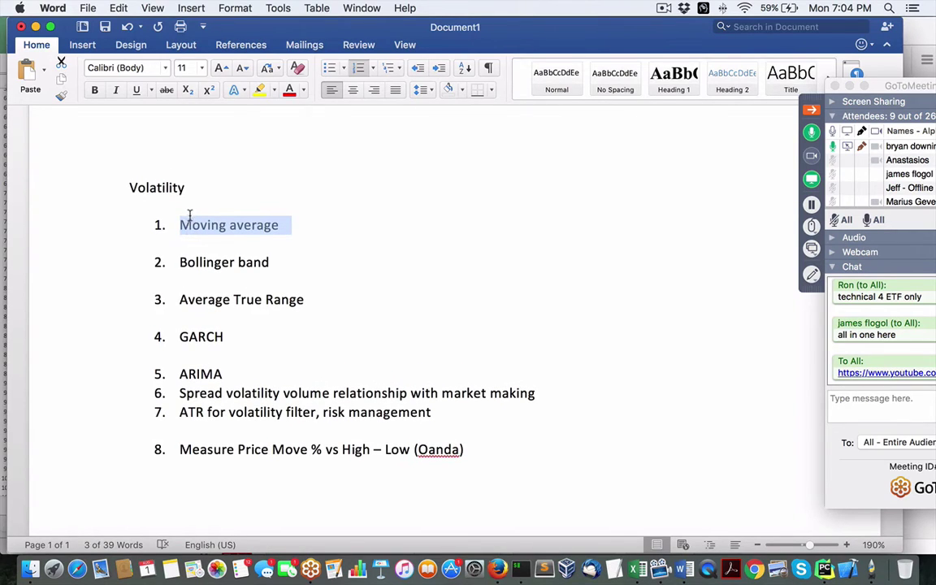
pyautogui.click(863, 407)
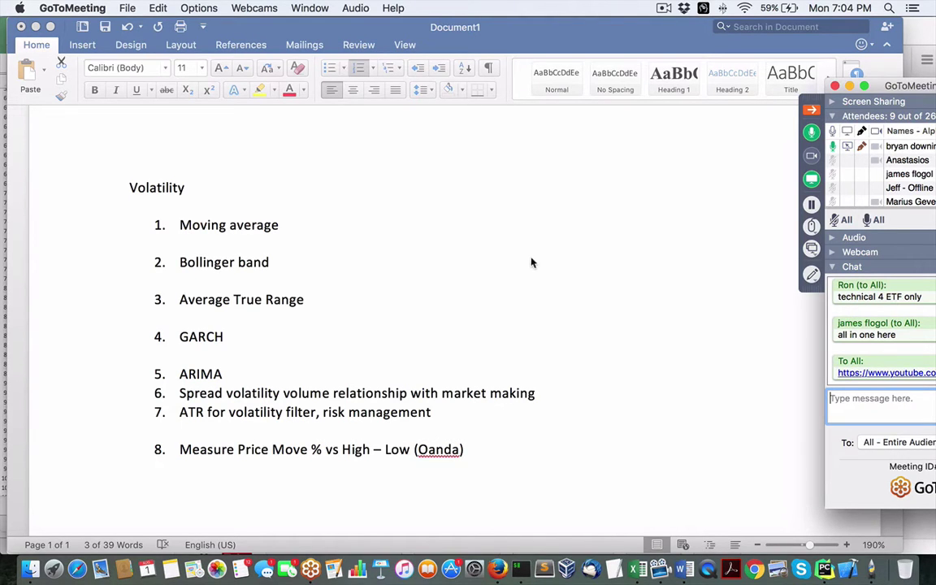
pyautogui.click(187, 222)
pyautogui.tripleClick(176, 223)
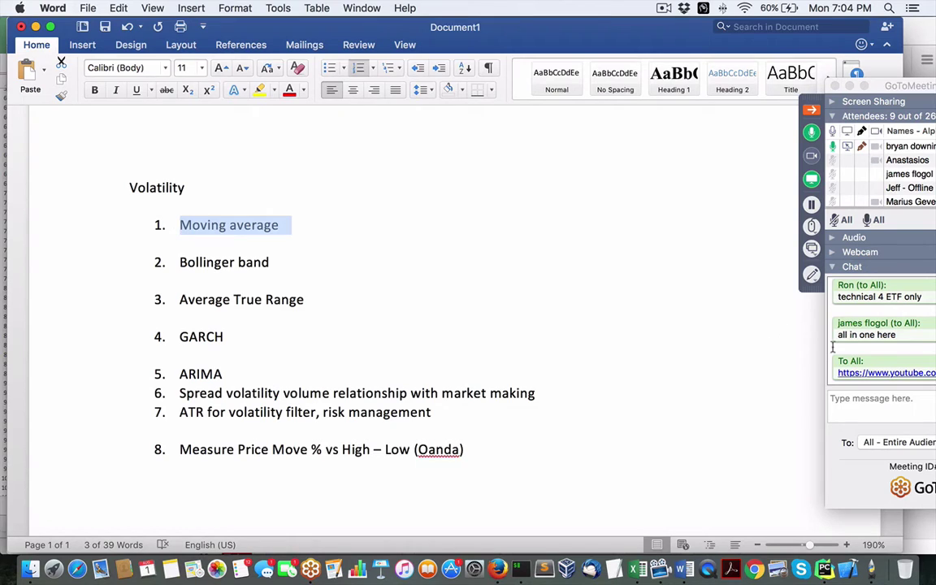
pyautogui.click(866, 399)
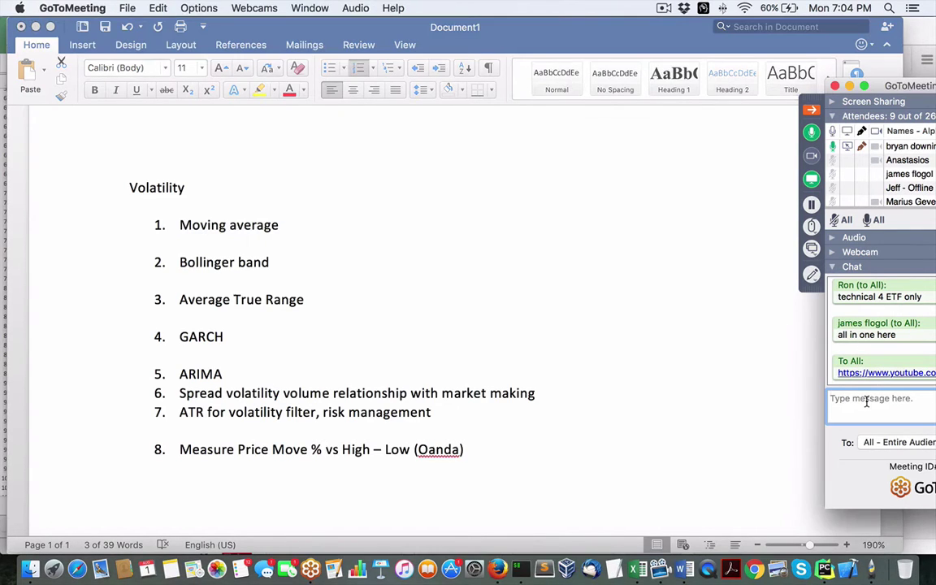